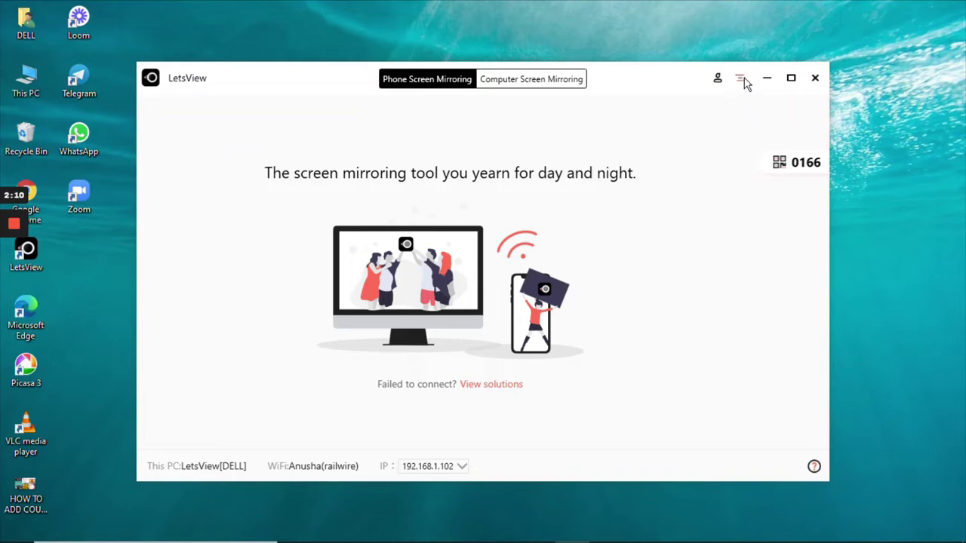
# Step: Open LetsView's hamburger menu showing Settings, Help, Update, Feedback and About
pyautogui.click(742, 80)
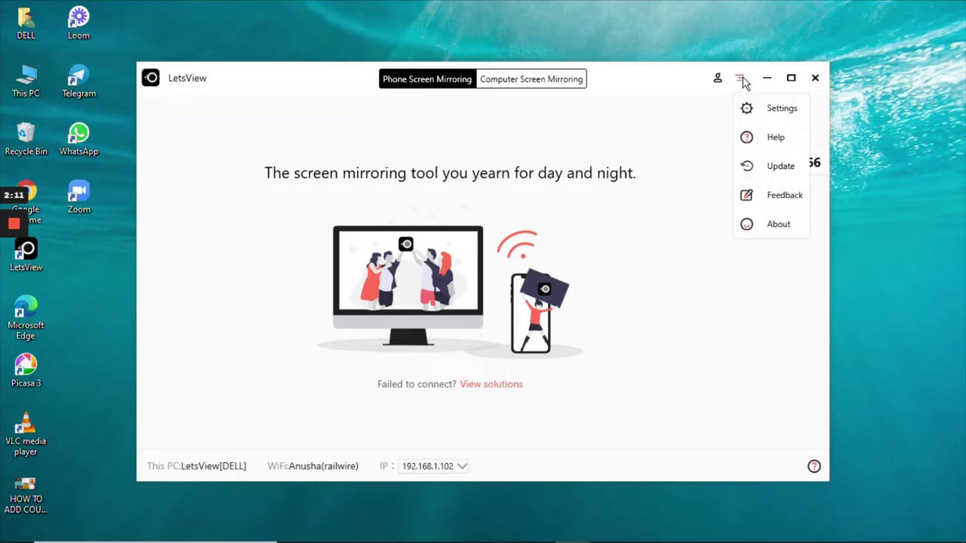
# Step: Open Settings, keep Airplay resolution at 2K 2560*1440, and scroll down the panel
pyautogui.click(782, 113)
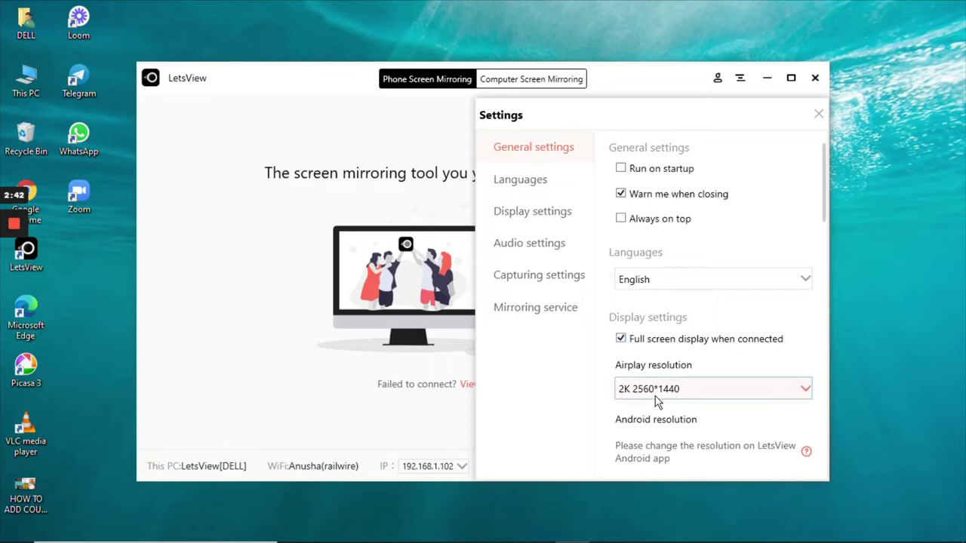
pyautogui.click(707, 392)
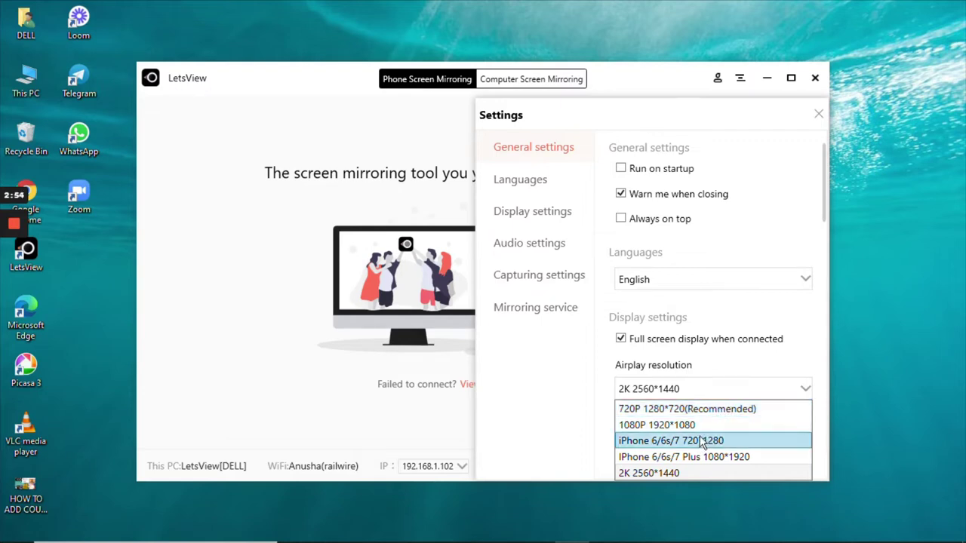
pyautogui.click(665, 474)
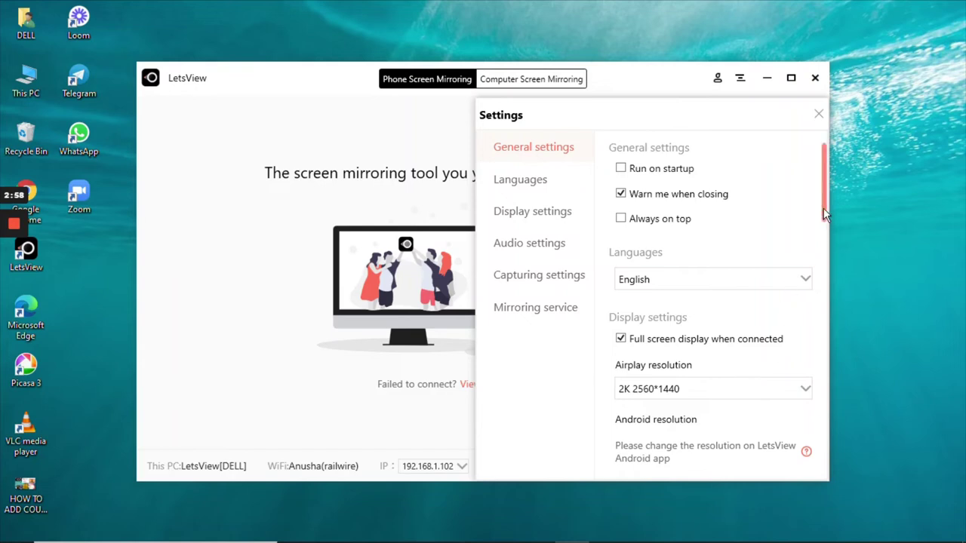
pyautogui.moveTo(823, 207); pyautogui.dragTo(826, 373)
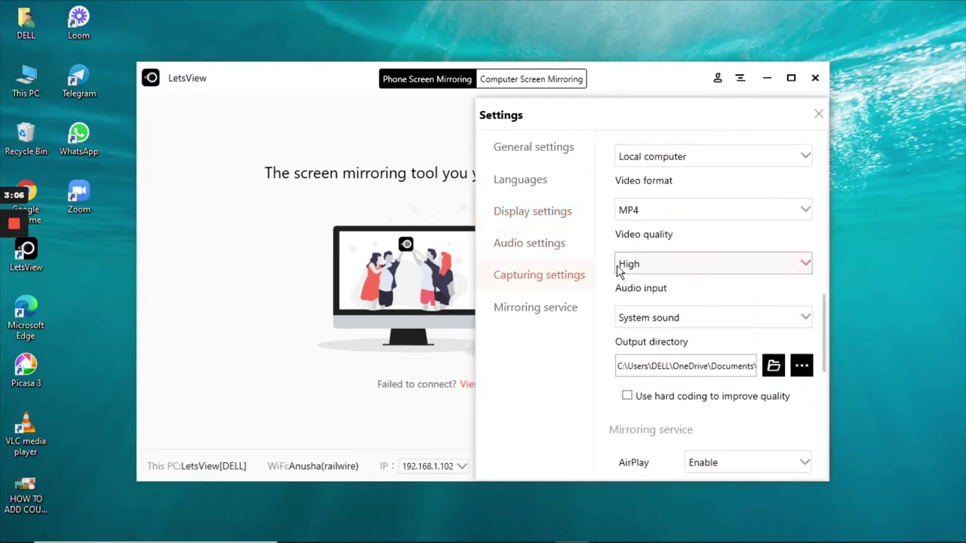
pyautogui.click(533, 178)
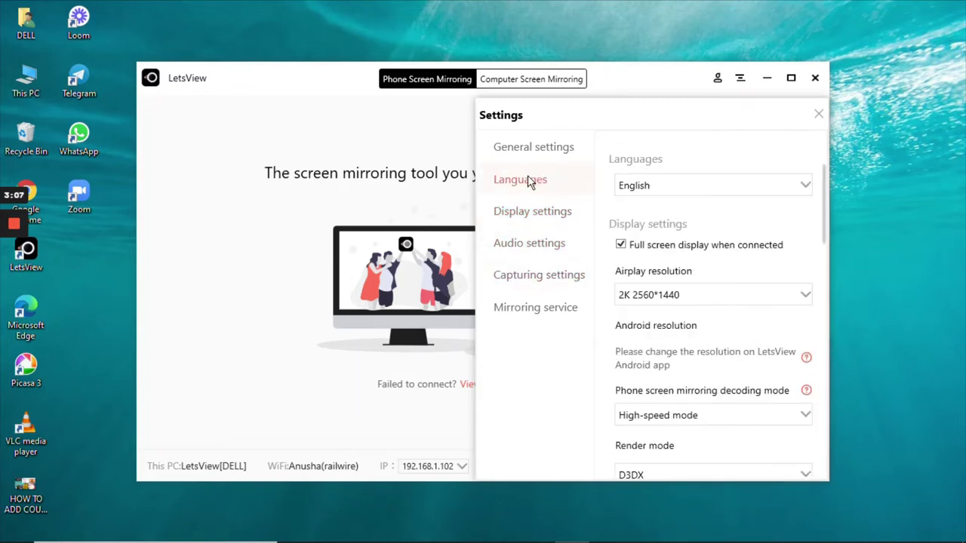
pyautogui.click(699, 190)
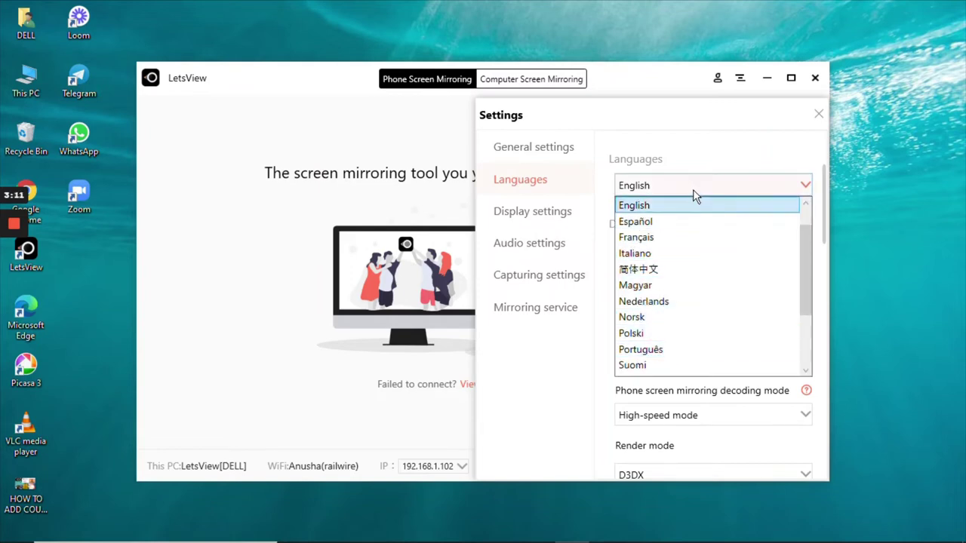
pyautogui.click(533, 370)
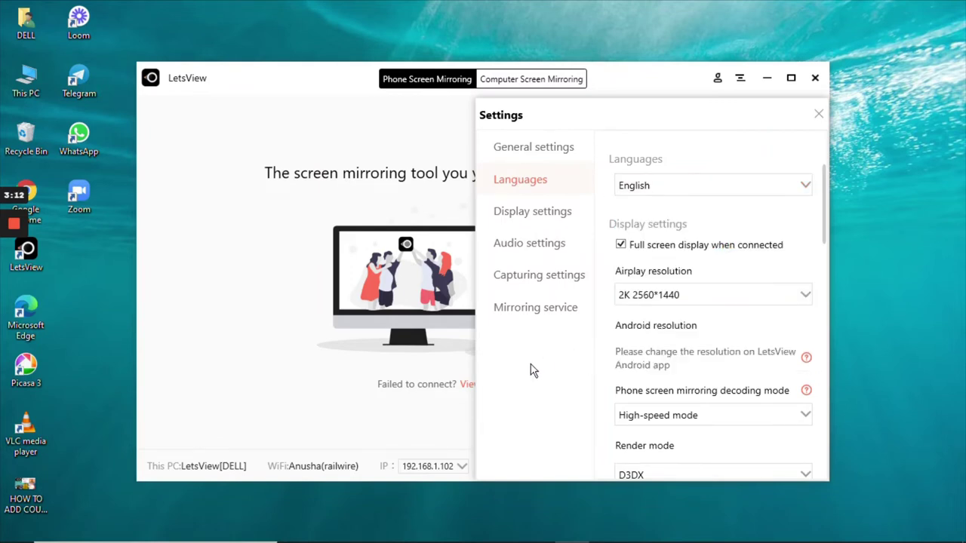
pyautogui.click(560, 213)
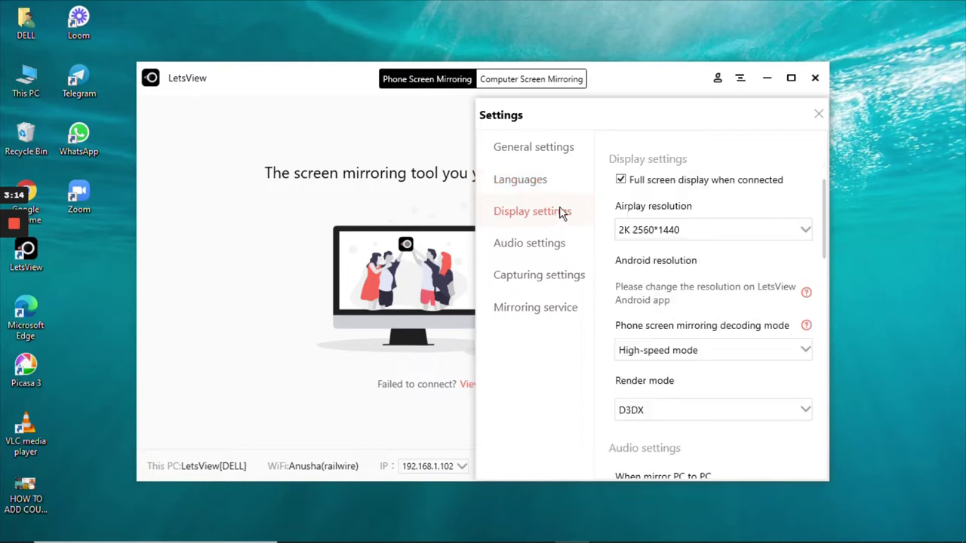
pyautogui.click(528, 249)
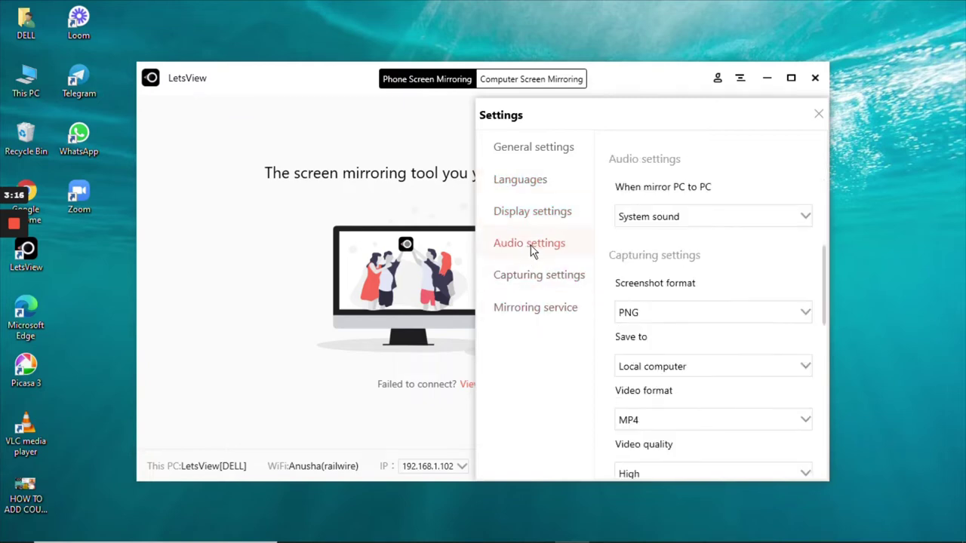
pyautogui.click(706, 218)
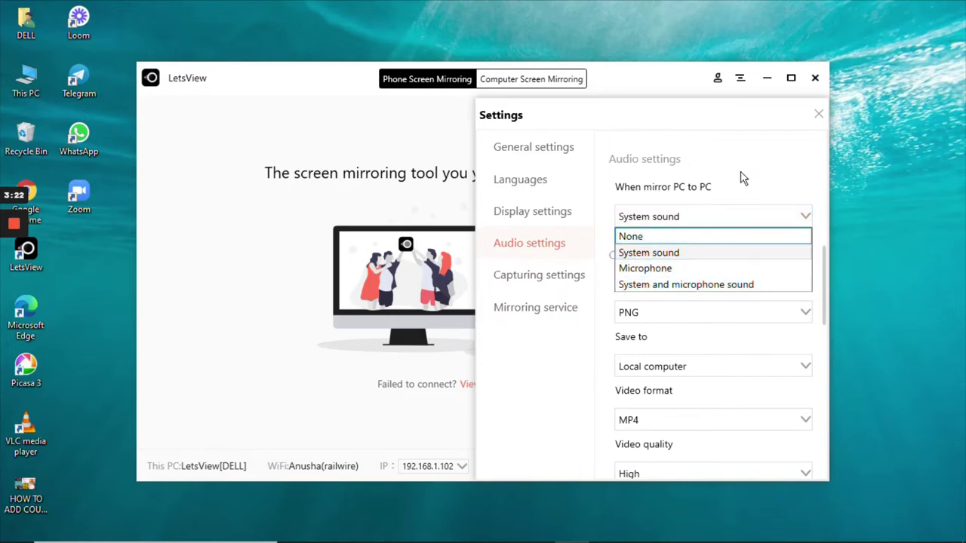
pyautogui.click(555, 371)
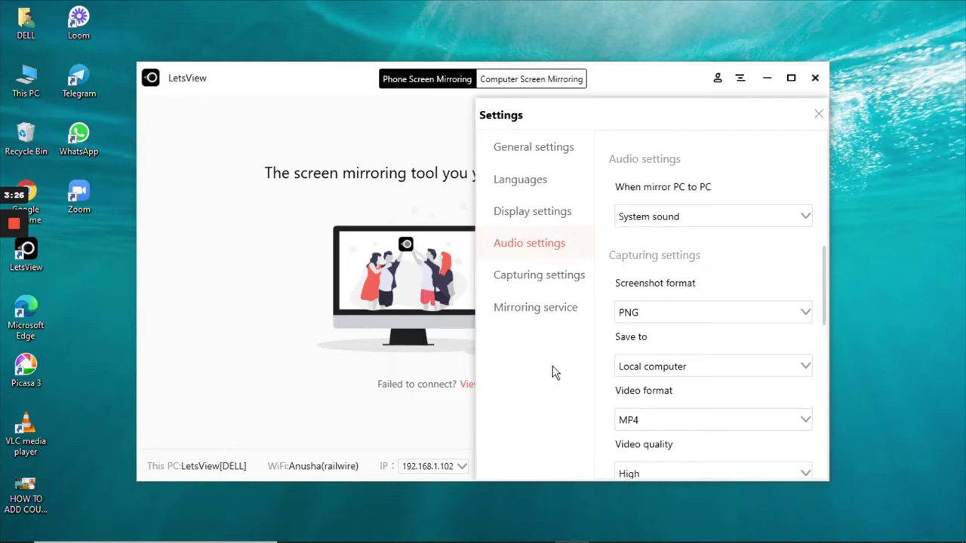
pyautogui.click(562, 284)
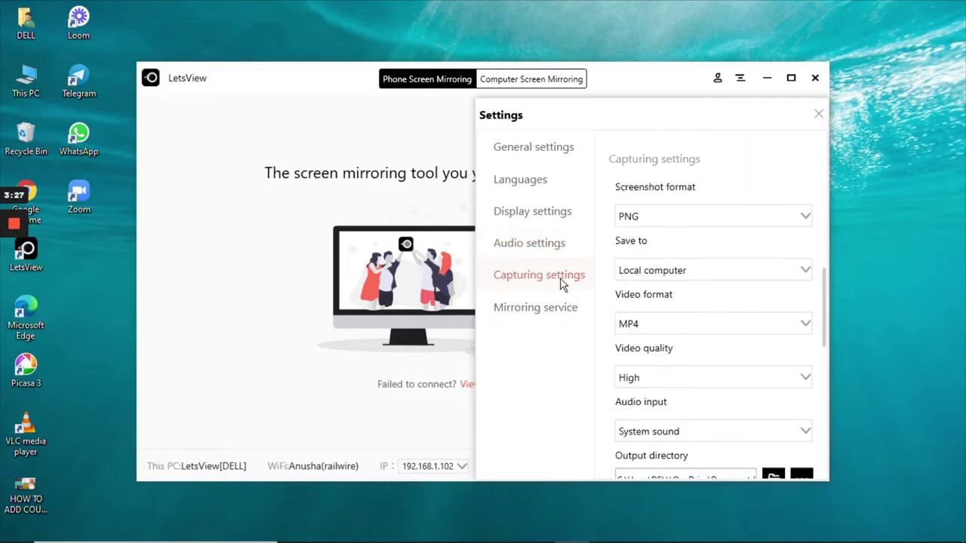
pyautogui.click(688, 221)
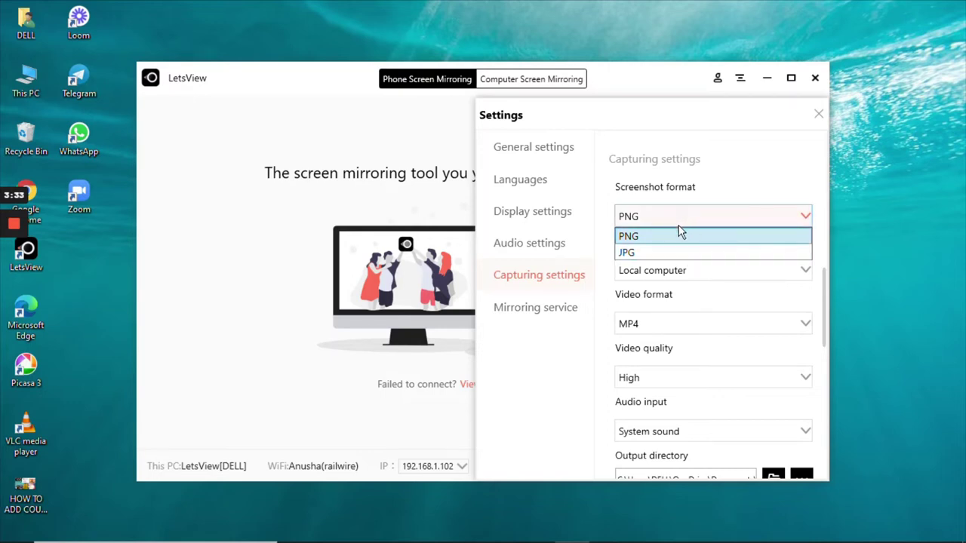
pyautogui.click(557, 389)
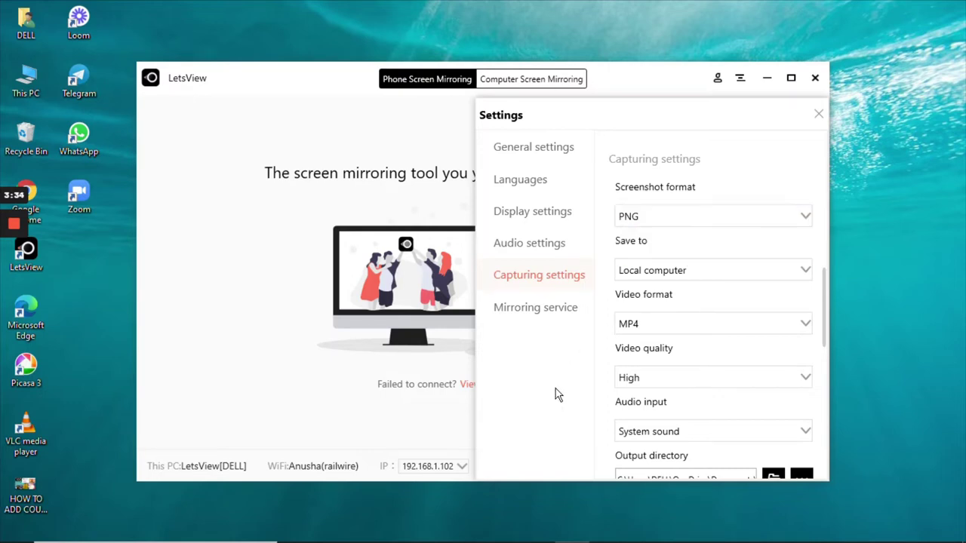
pyautogui.click(676, 276)
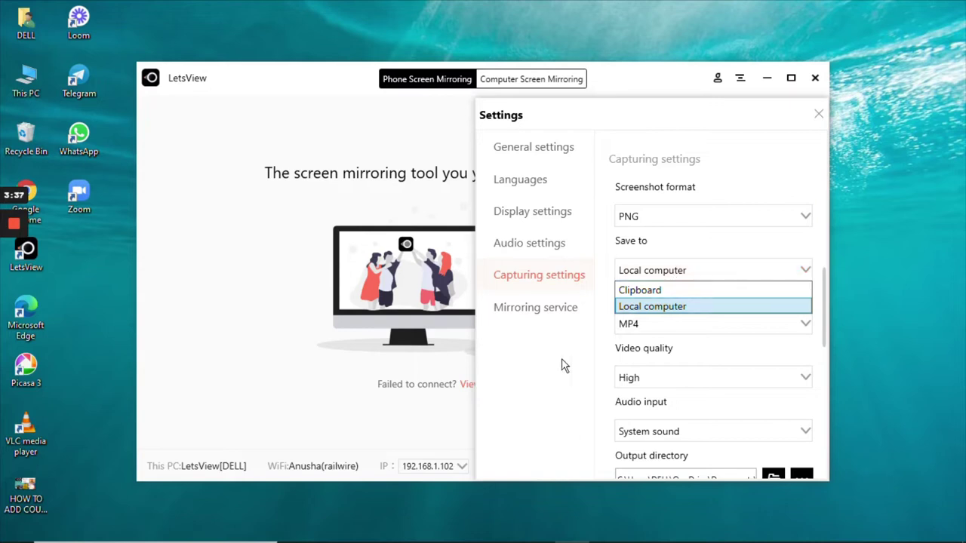
pyautogui.click(506, 387)
pyautogui.click(668, 332)
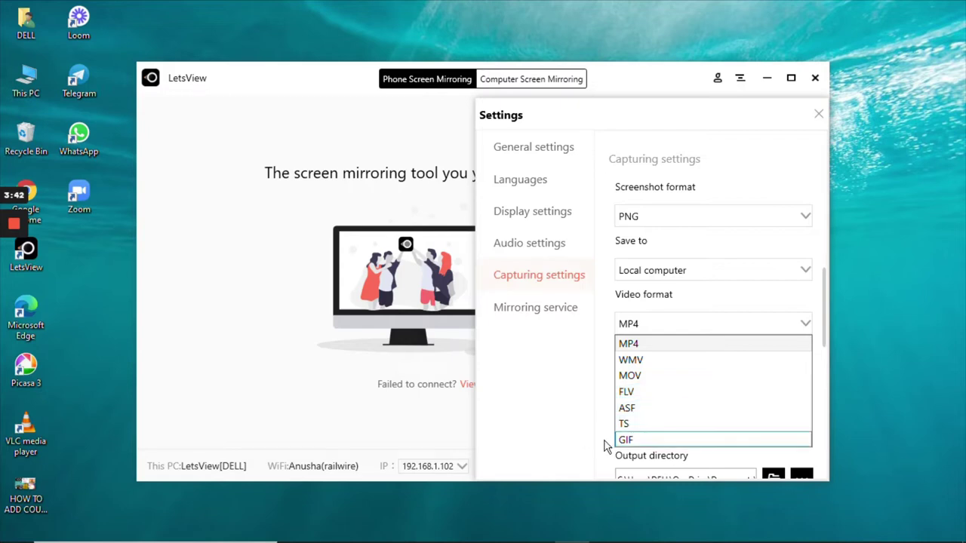
pyautogui.click(558, 386)
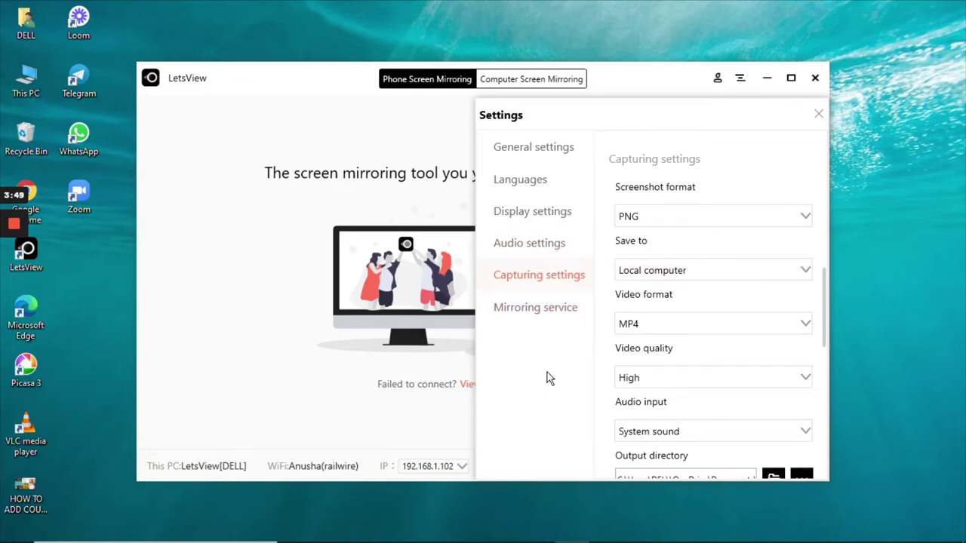
# Step: Under Mirroring service, keep Use hard coding set to Enable, then close Settings
pyautogui.click(537, 308)
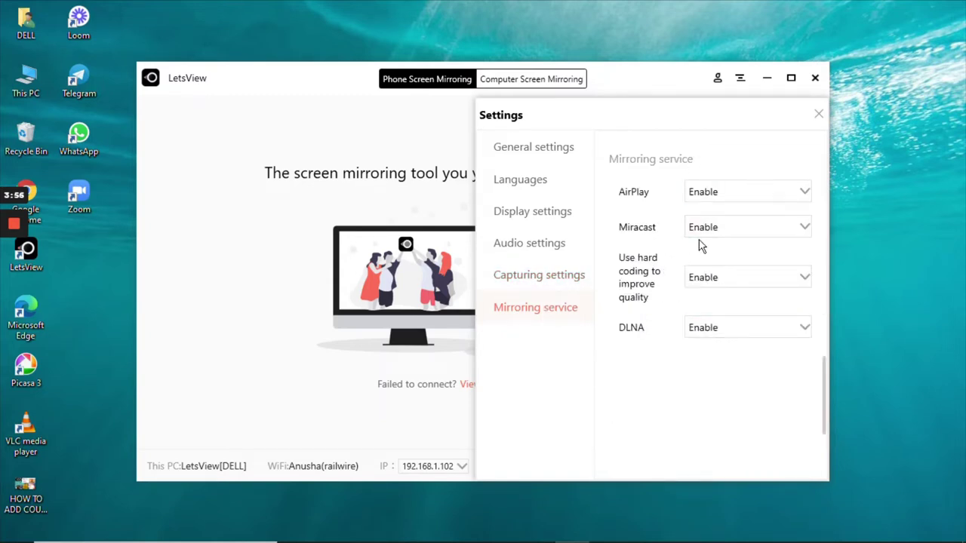
pyautogui.click(720, 278)
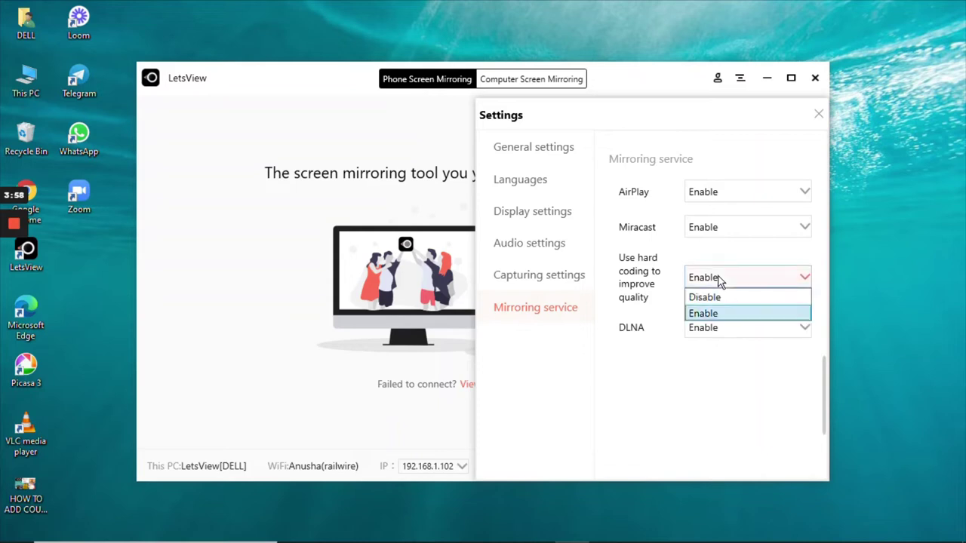
pyautogui.click(613, 409)
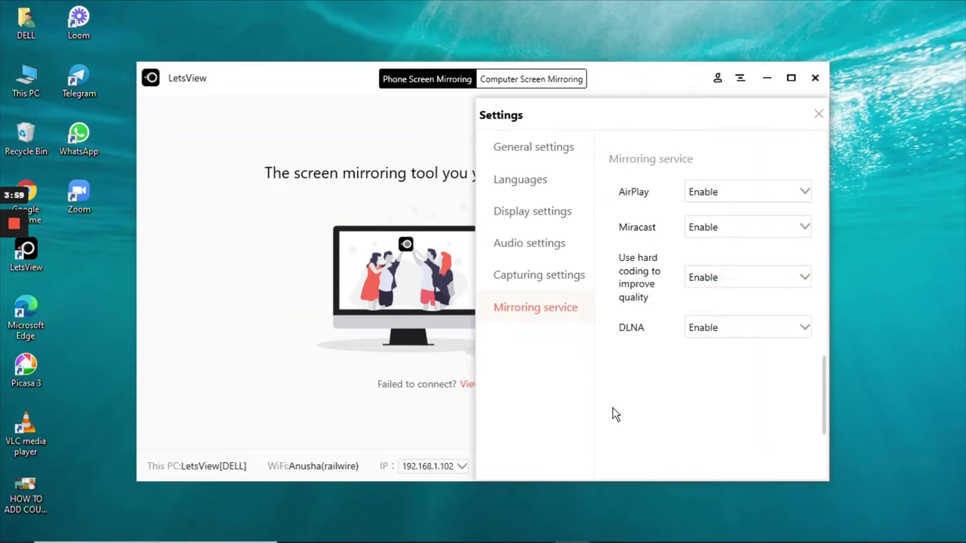
pyautogui.click(820, 115)
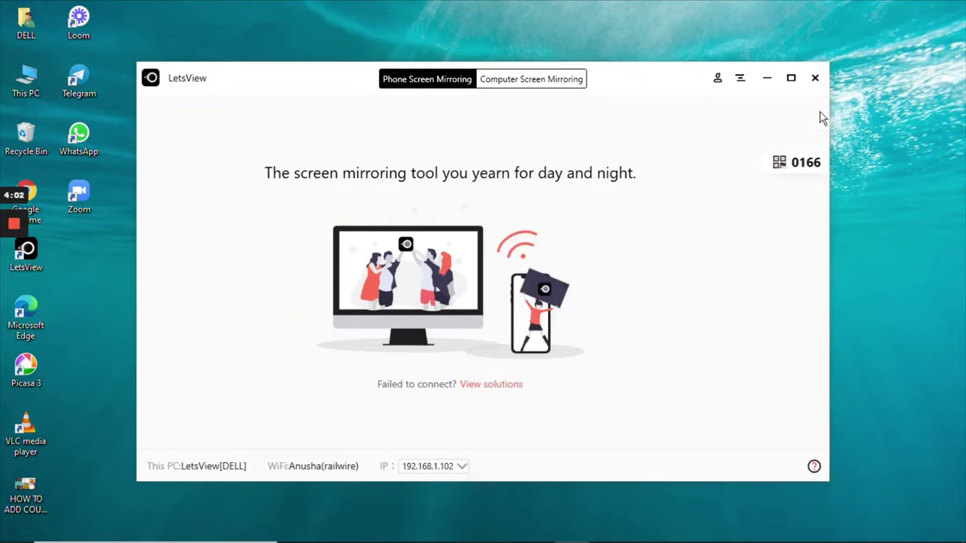
pyautogui.click(781, 166)
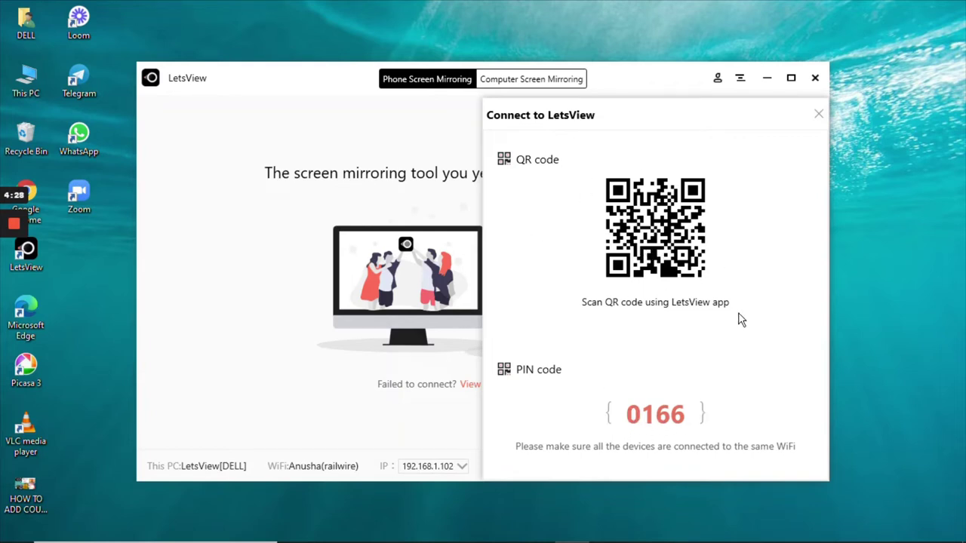
pyautogui.click(819, 117)
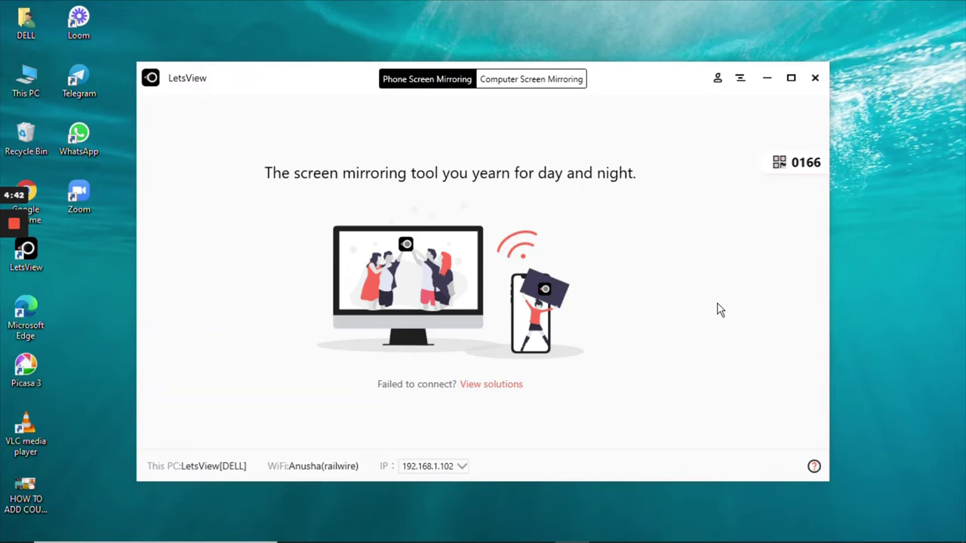
pyautogui.moveTo(16, 248)
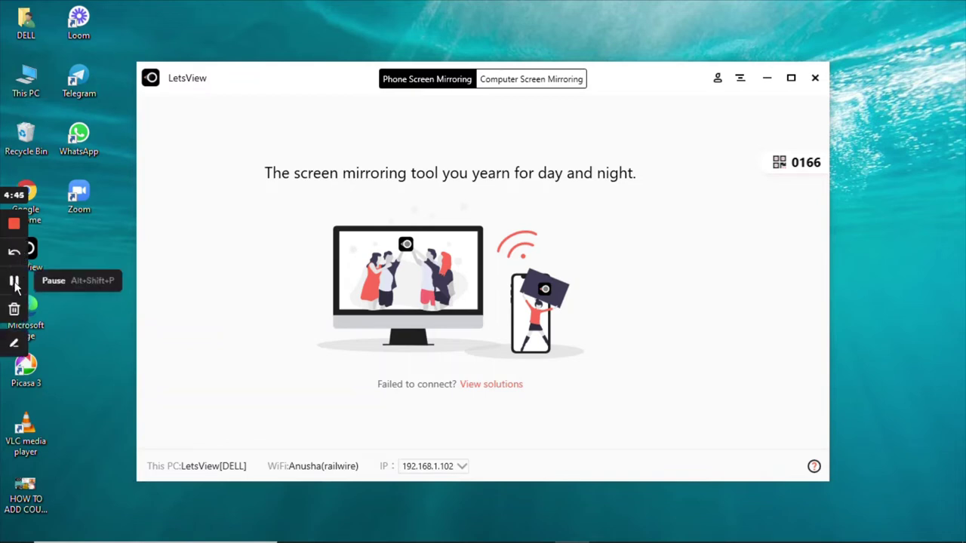
# Step: Minimize the LetsView window so the Windows desktop shows
pyautogui.click(14, 284)
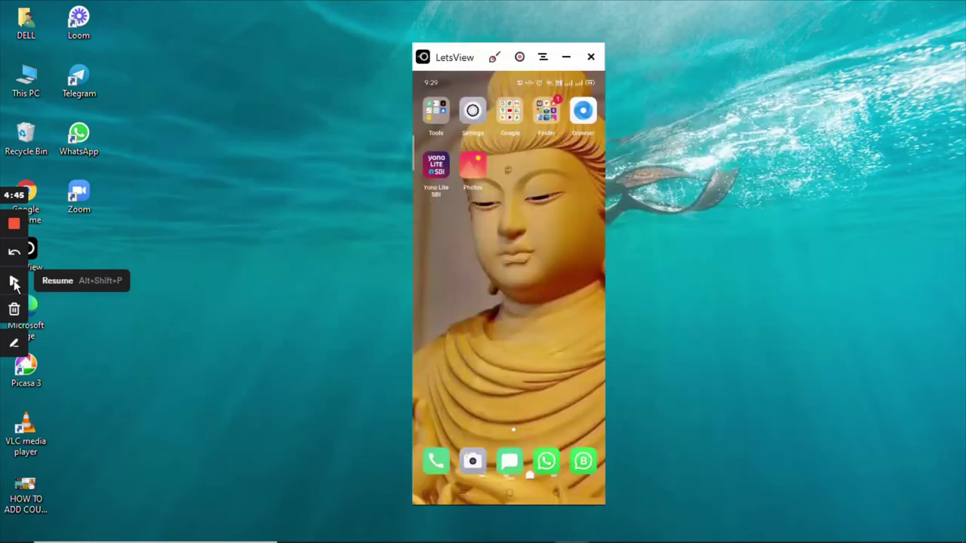
pyautogui.click(14, 280)
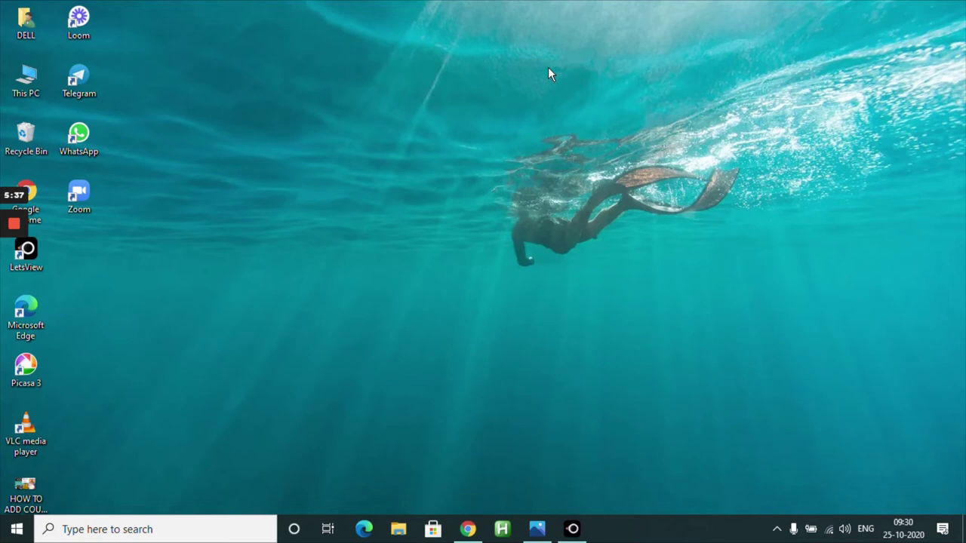
# Step: Reopen LetsView from the taskbar and allow the phone to receive the computer screen
pyautogui.click(572, 531)
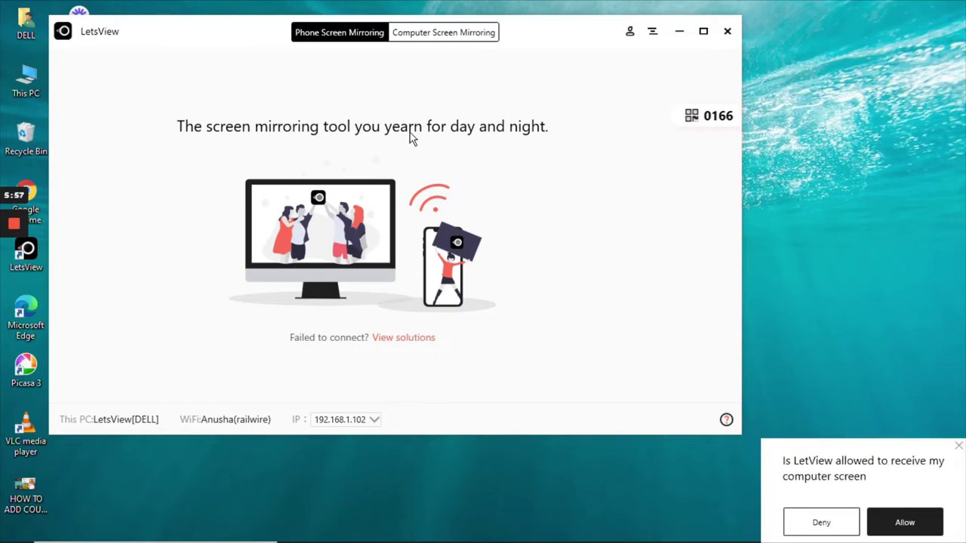
pyautogui.click(906, 520)
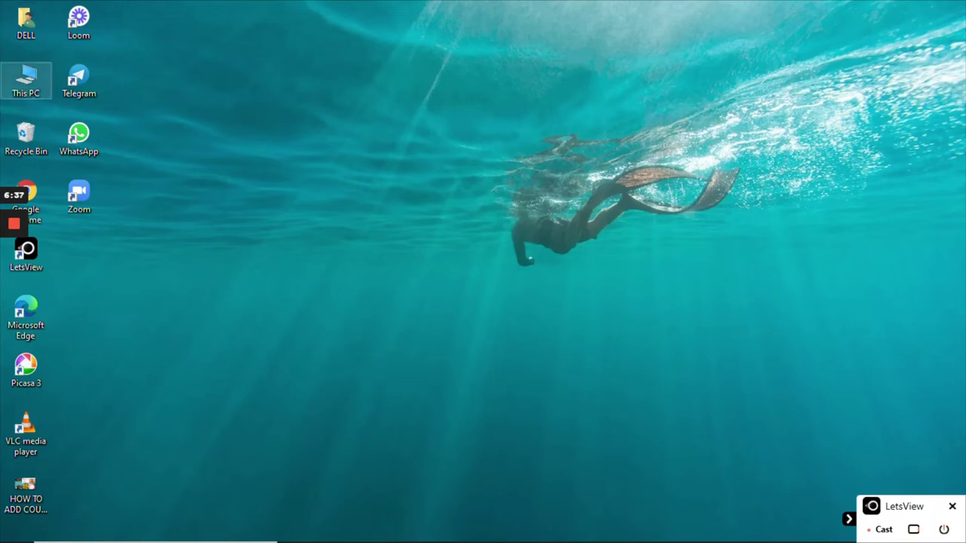
pyautogui.doubleClick(23, 75)
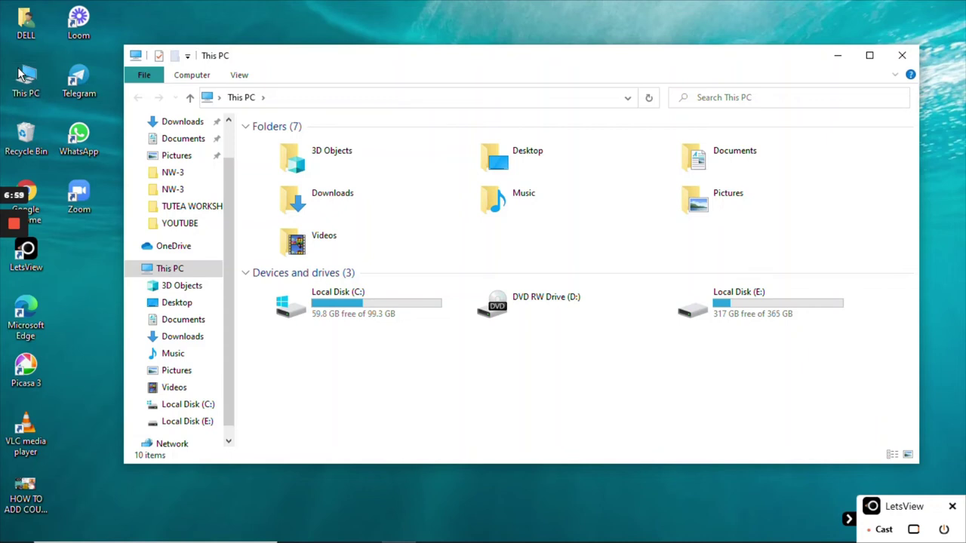
pyautogui.moveTo(310, 423)
pyautogui.mouseDown()
pyautogui.moveTo(457, 310)
pyautogui.moveTo(647, 264)
pyautogui.moveTo(466, 414)
pyautogui.mouseUp()
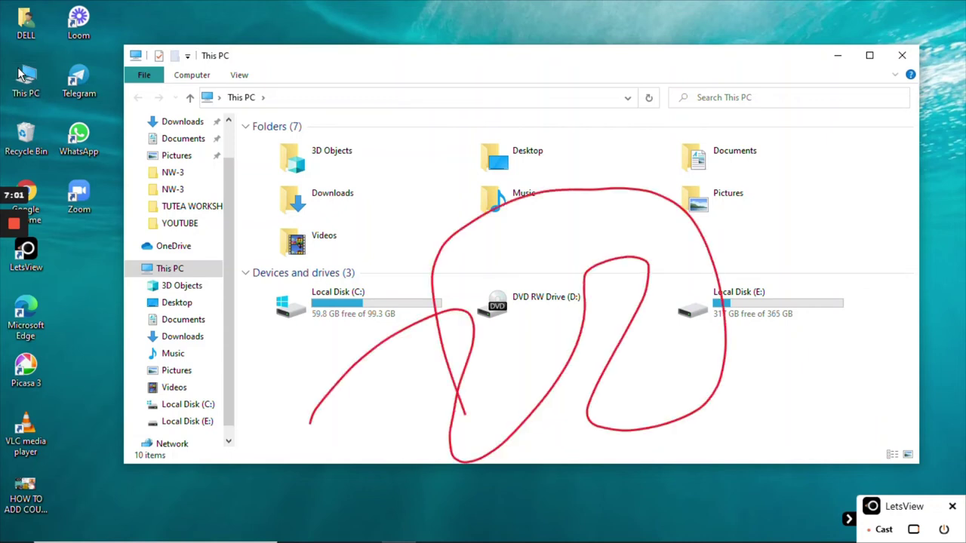
pyautogui.moveTo(295, 337)
pyautogui.mouseDown()
pyautogui.moveTo(558, 218)
pyautogui.moveTo(725, 124)
pyautogui.moveTo(770, 410)
pyautogui.mouseUp()
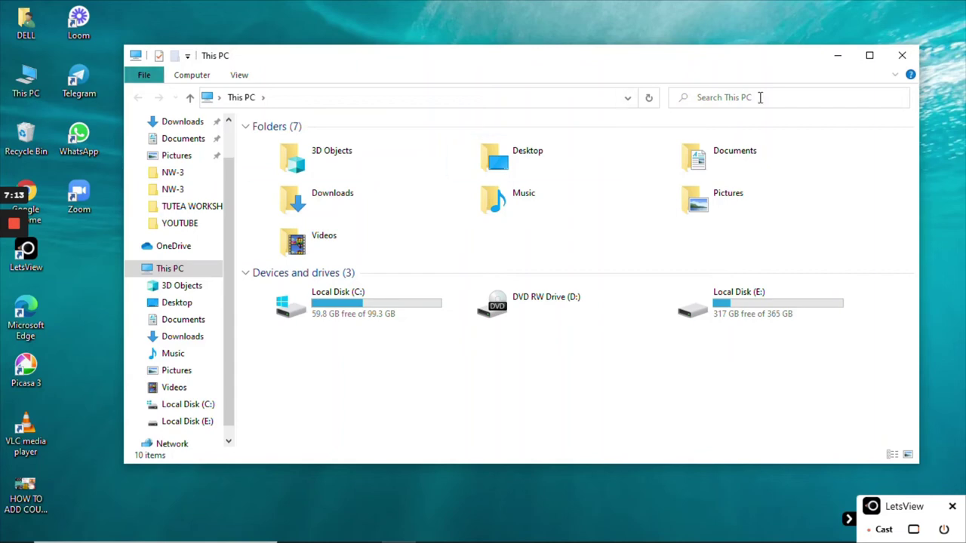
pyautogui.click(900, 58)
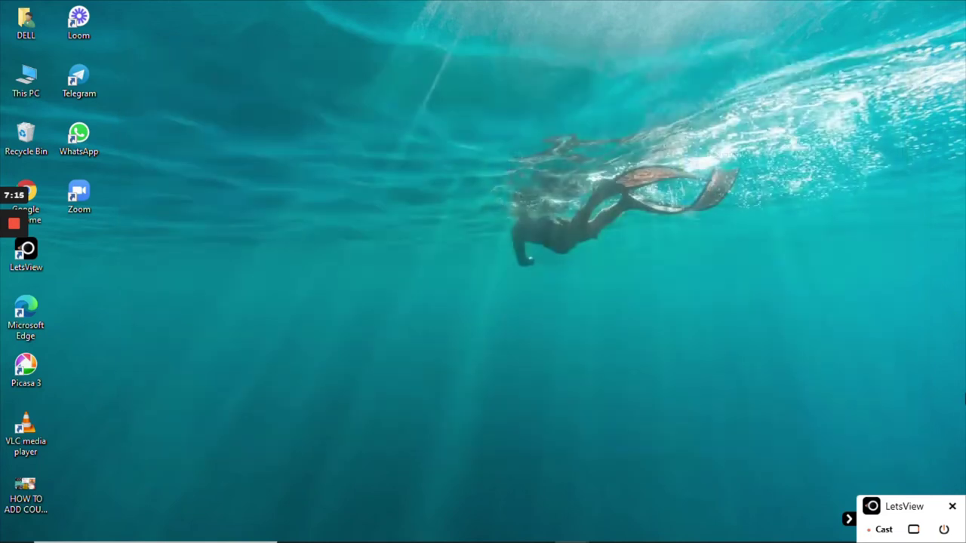
# Step: Stop casting, then place the main LetsView window and phone mirror window side by side
pyautogui.click(951, 508)
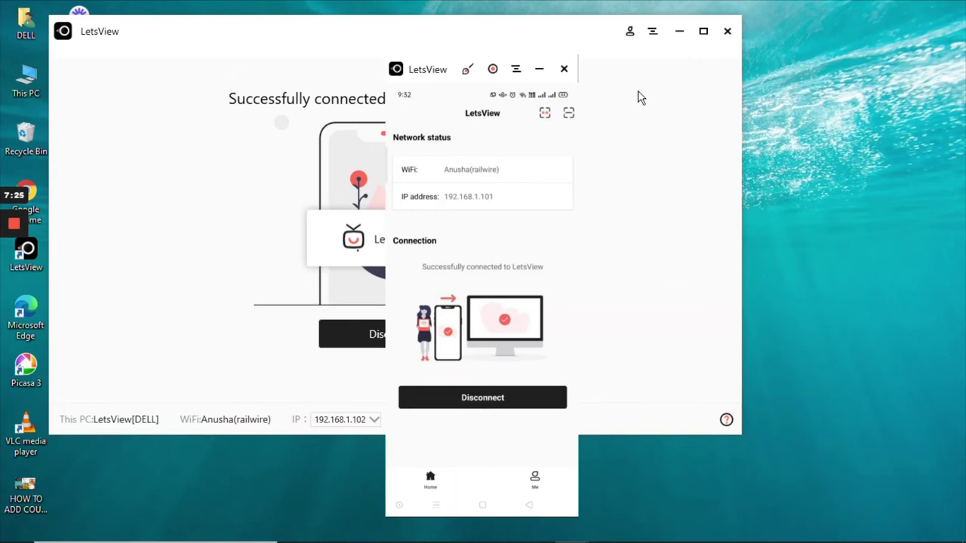
pyautogui.click(579, 43)
pyautogui.moveTo(566, 37); pyautogui.dragTo(365, 142)
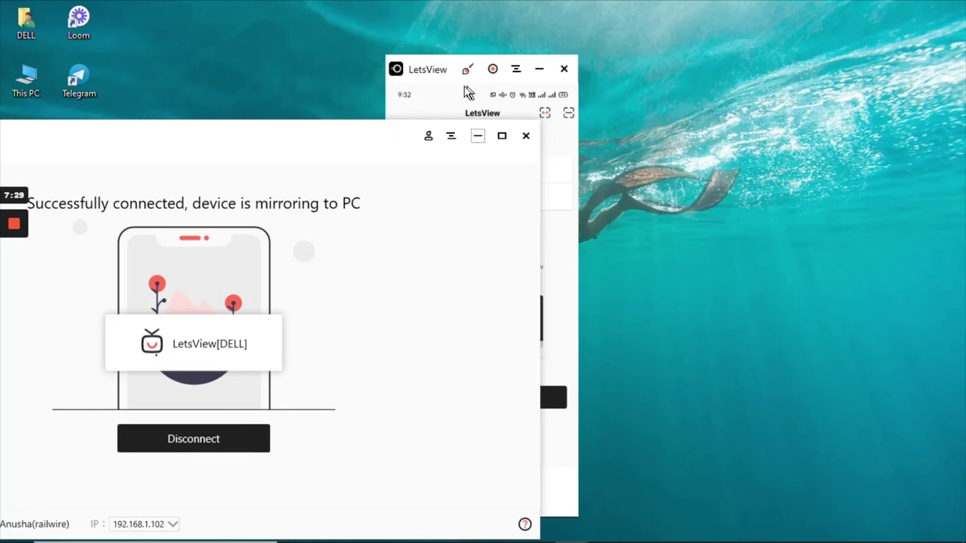
pyautogui.moveTo(433, 70); pyautogui.dragTo(745, 47)
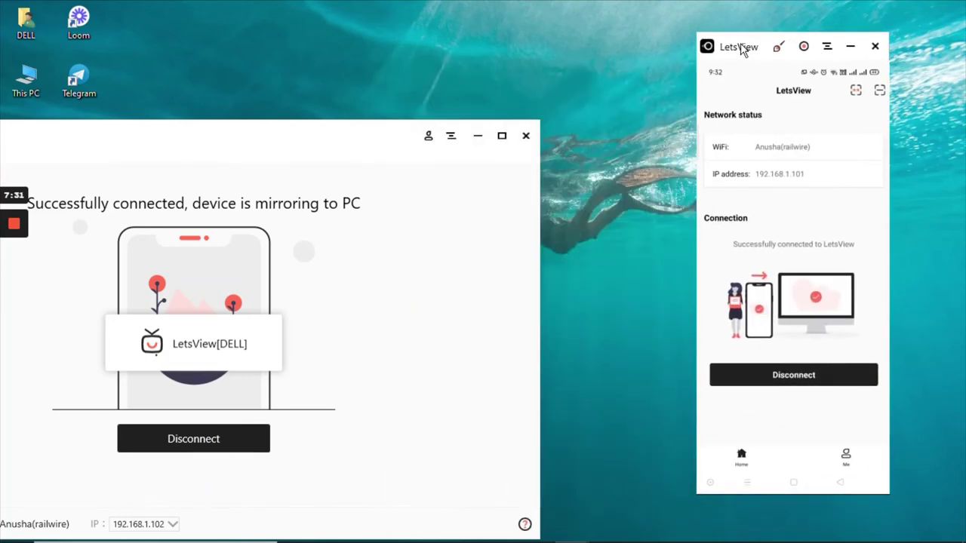
pyautogui.moveTo(296, 142); pyautogui.dragTo(447, 40)
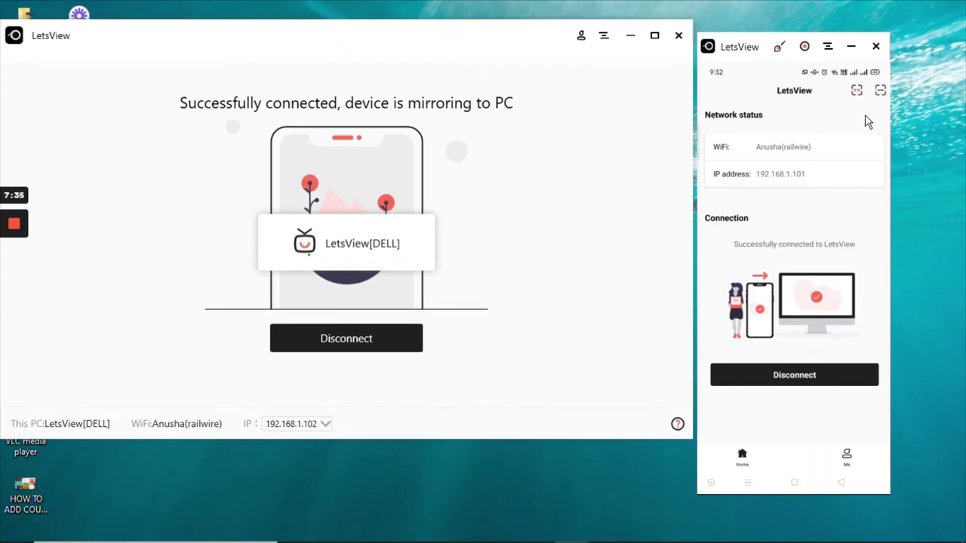
pyautogui.click(806, 47)
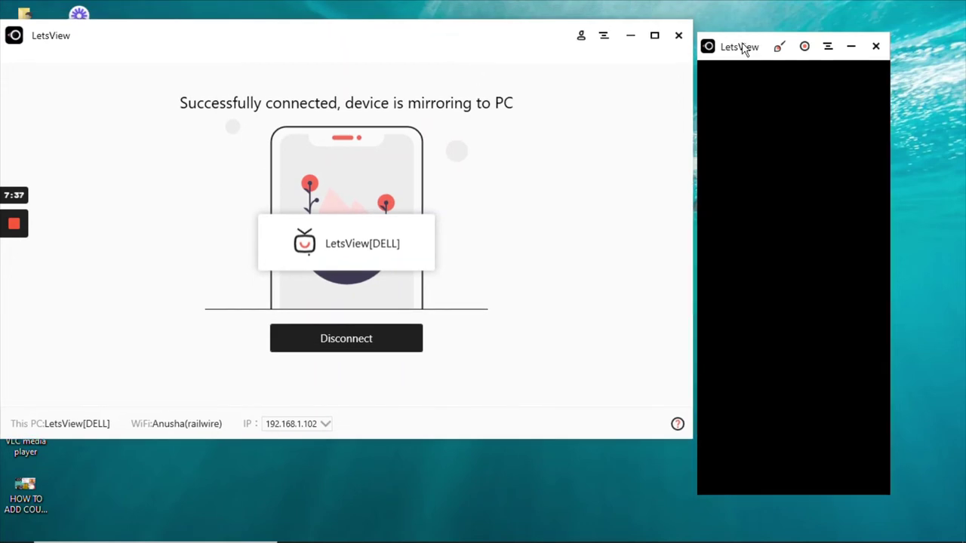
pyautogui.moveTo(744, 48); pyautogui.dragTo(757, 35)
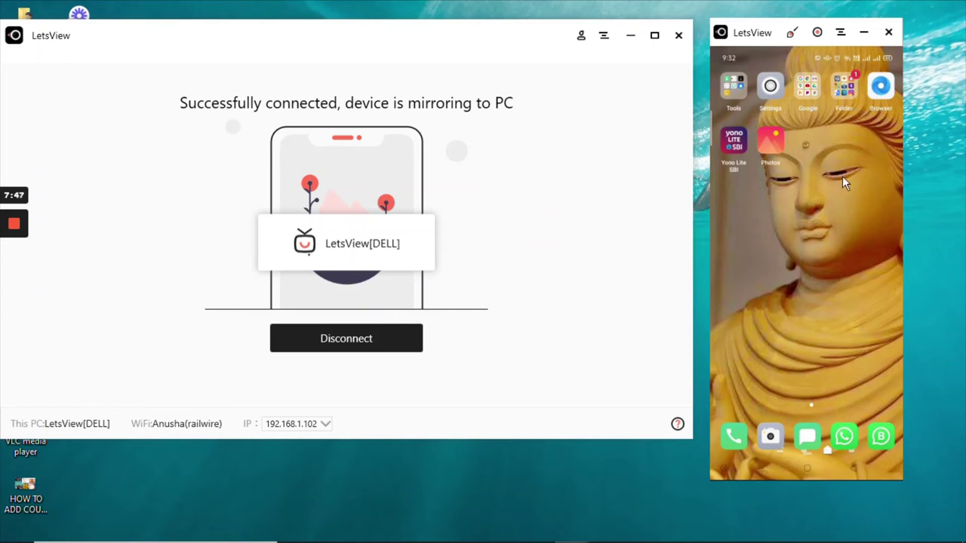
# Step: Draw red brush marks over the phone's wallpaper, clear them, and exit drawing mode
pyautogui.click(792, 34)
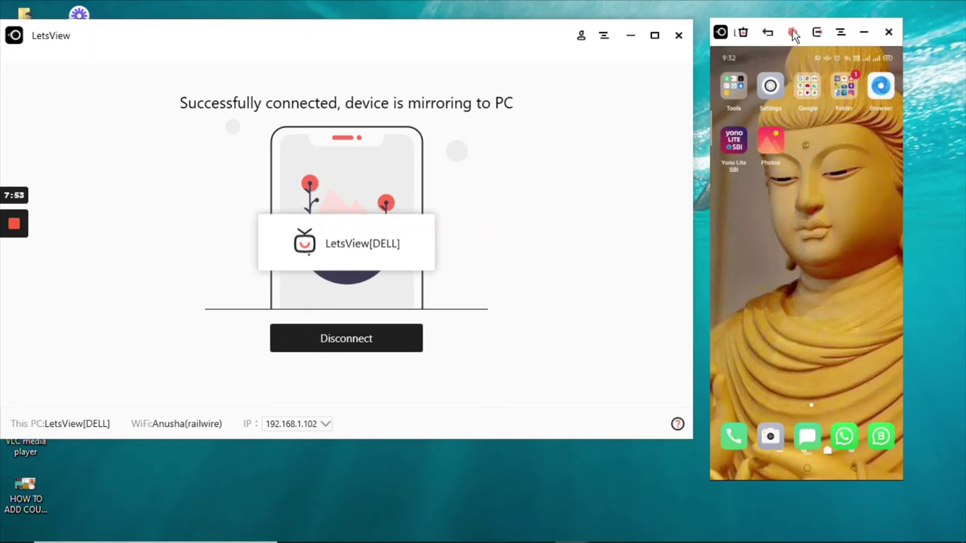
pyautogui.moveTo(787, 286)
pyautogui.mouseDown()
pyautogui.moveTo(838, 244)
pyautogui.moveTo(823, 370)
pyautogui.moveTo(777, 391)
pyautogui.moveTo(777, 253)
pyautogui.moveTo(798, 233)
pyautogui.mouseUp()
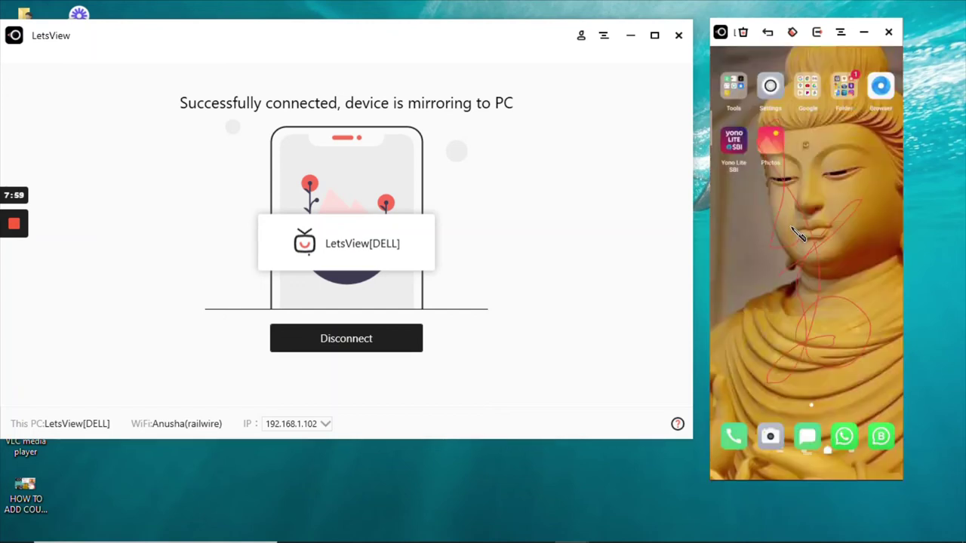
pyautogui.click(744, 34)
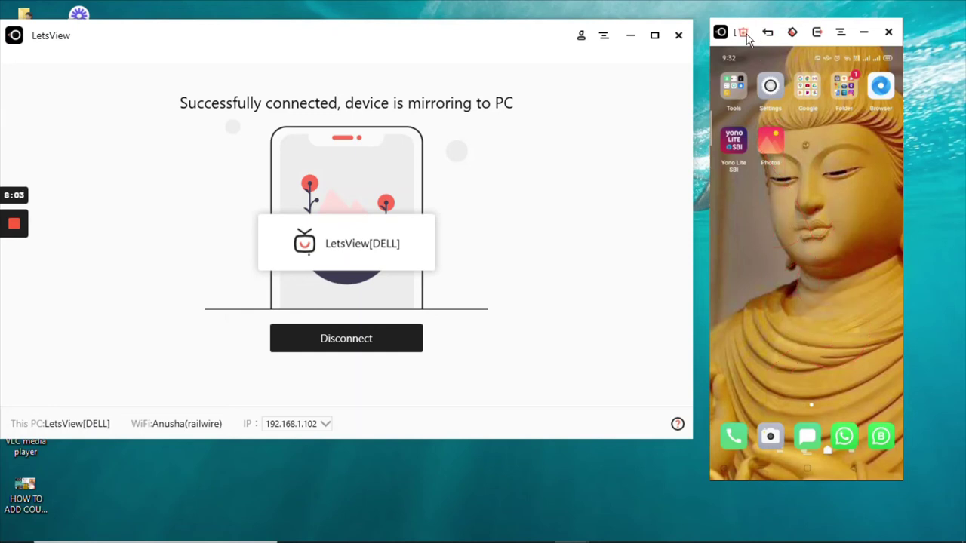
pyautogui.click(818, 35)
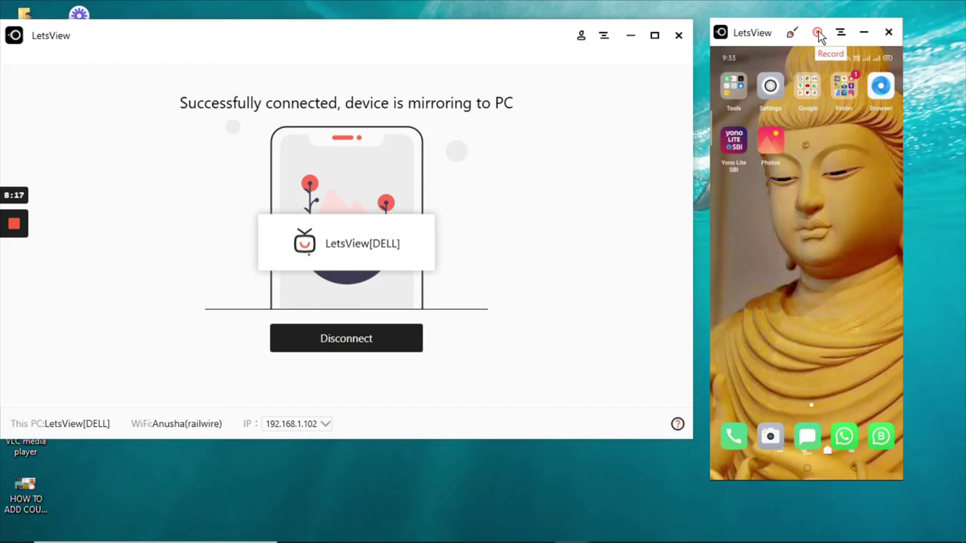
# Step: Record the mirrored phone screen and stop, saving 20201025_093333.mp4
pyautogui.click(819, 34)
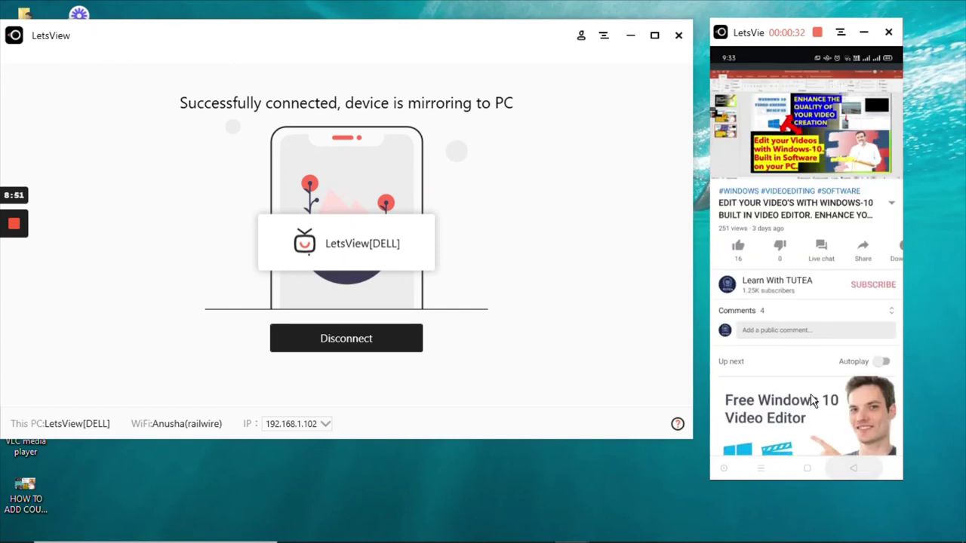
pyautogui.click(817, 33)
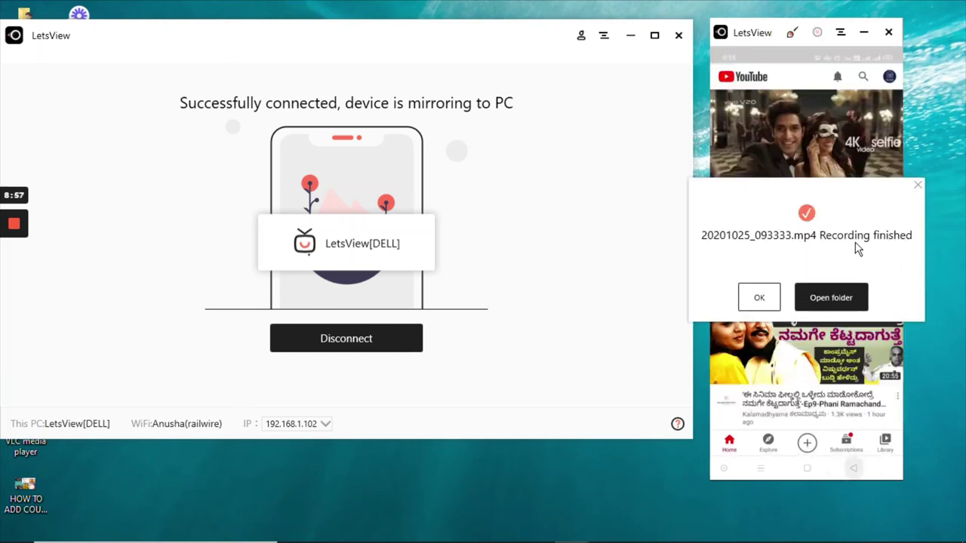
# Step: Dismiss the recording notice, close the phone mirror, maximize LetsView, and open Computer Screen Mirroring
pyautogui.click(759, 296)
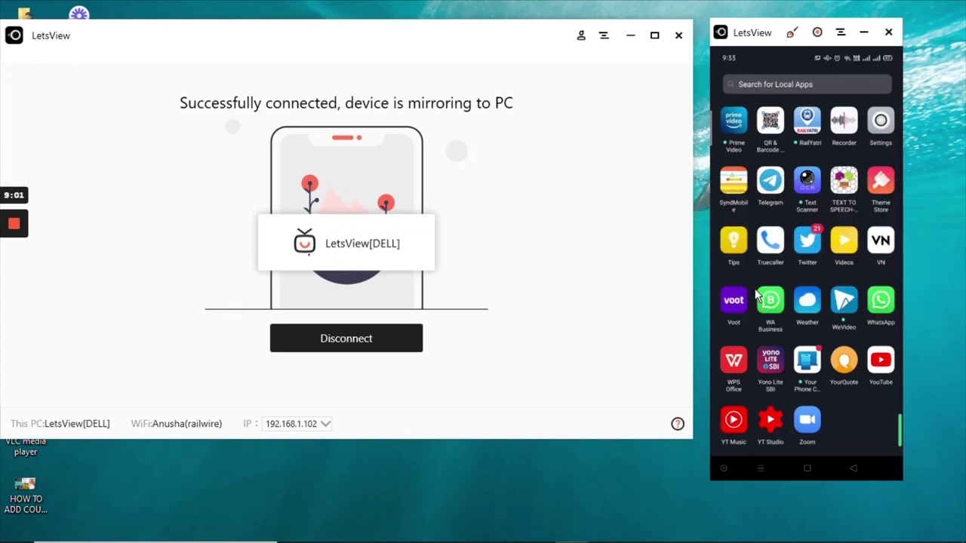
pyautogui.click(890, 33)
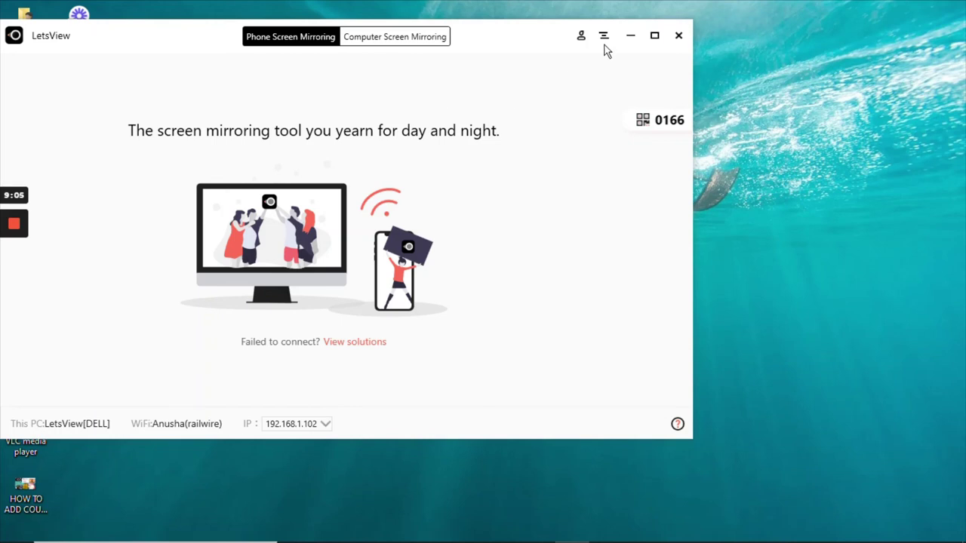
pyautogui.click(654, 35)
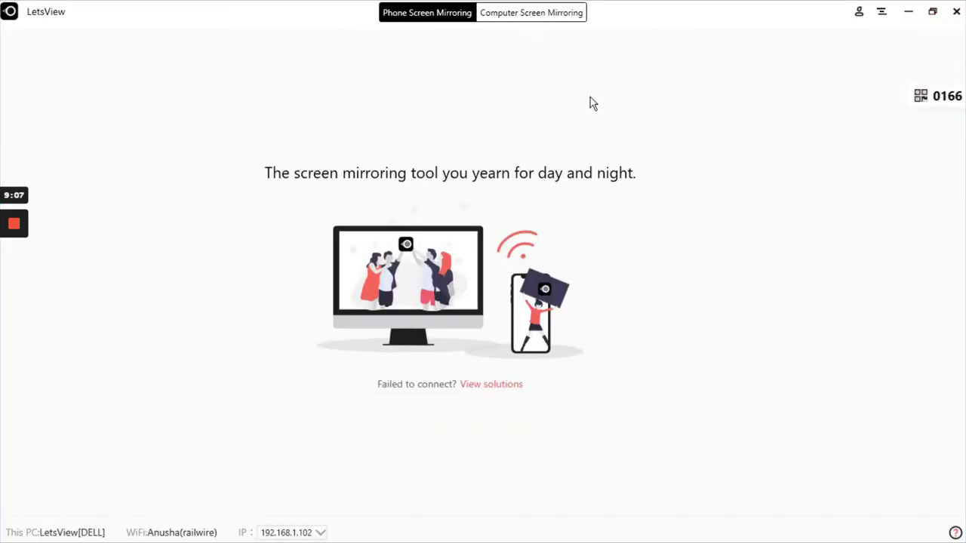
pyautogui.click(523, 15)
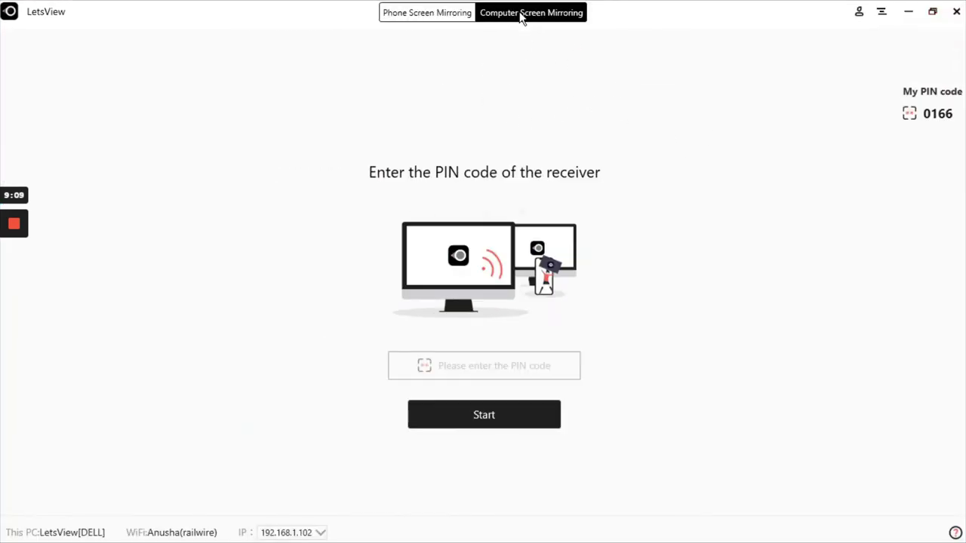